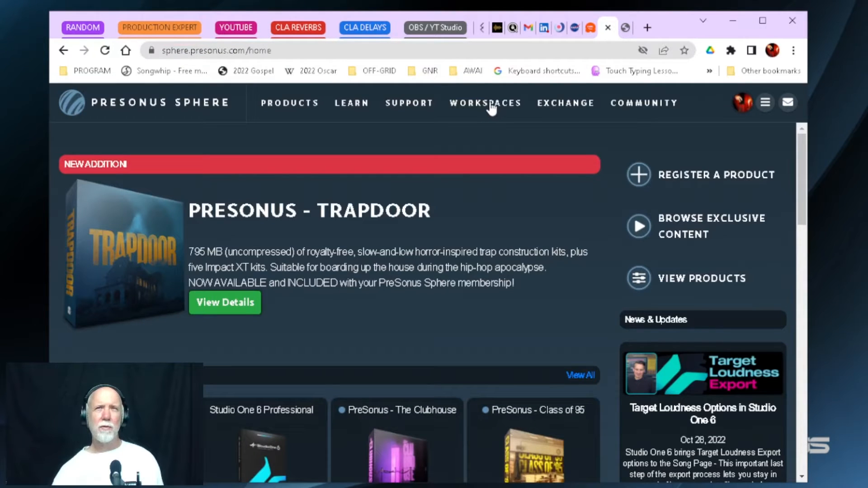
Step: Open the file list of the SECRET WORDS VIDEO TUTORIALS workspace
{"action": "left_click", "coordinate": [489, 107]}
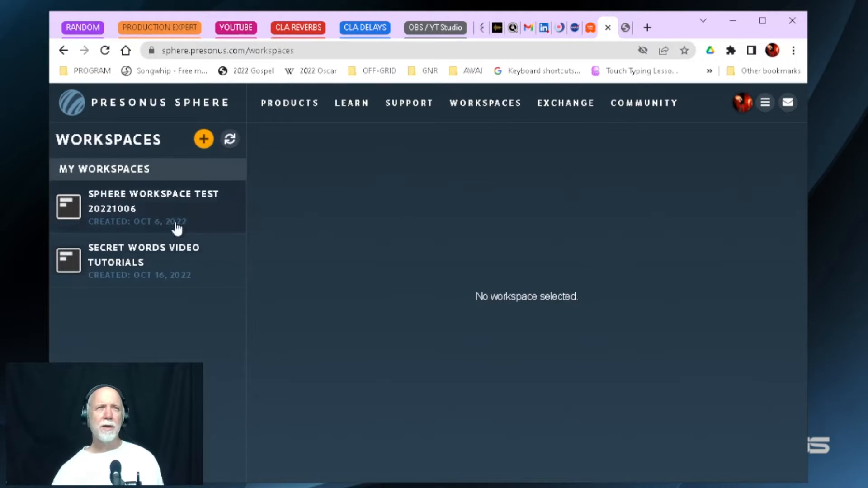
{"action": "left_click", "coordinate": [138, 263]}
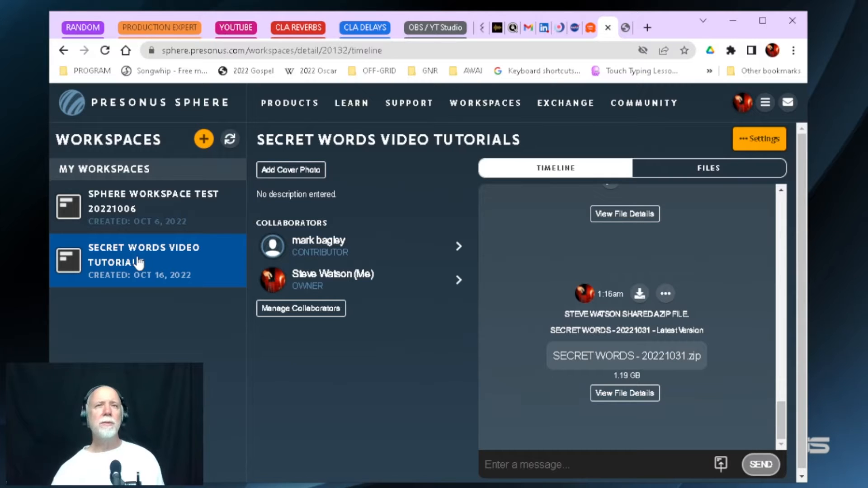
{"action": "left_click", "coordinate": [703, 170]}
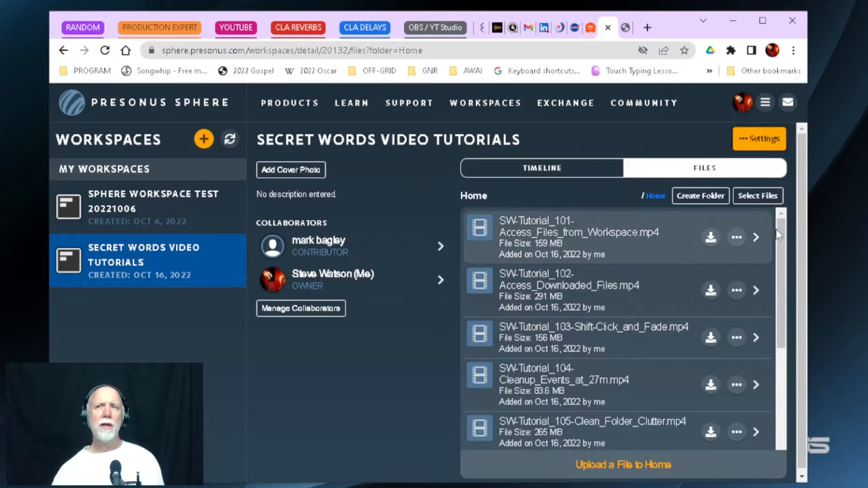
Step: Preview SECRET WORDS.mp3 from the workspace's file list, restart the playback once and pause it
{"action": "left_click_drag", "start_coordinate": [783, 248], "coordinate": [789, 364]}
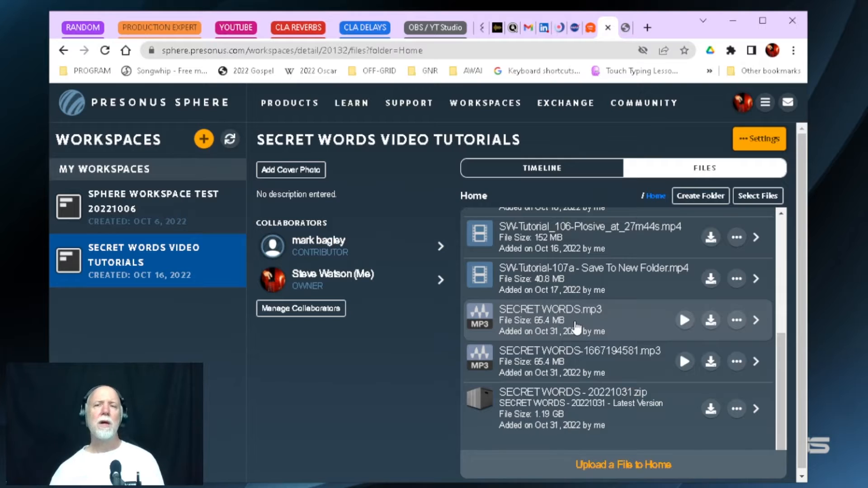
{"action": "left_click", "coordinate": [684, 321]}
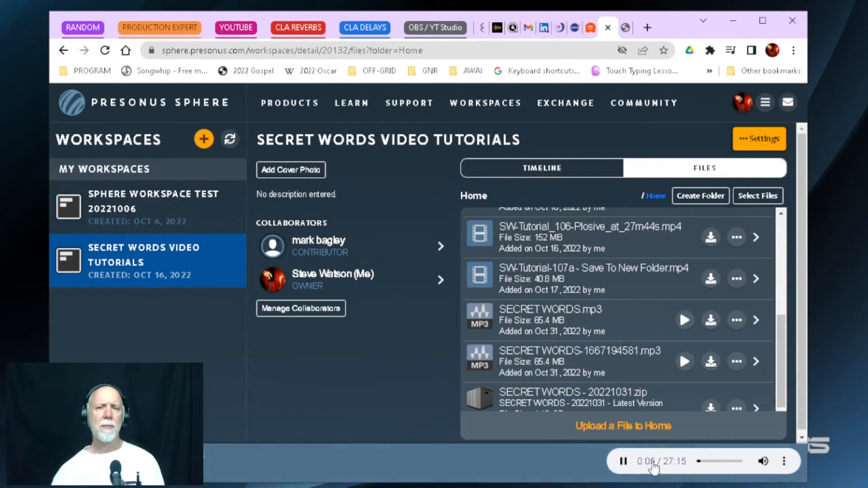
{"action": "key", "text": "space"}
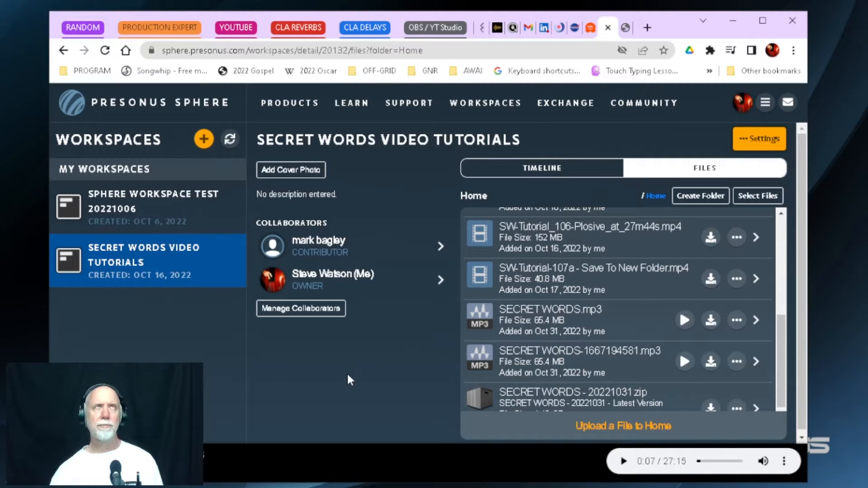
{"action": "left_click", "coordinate": [684, 321]}
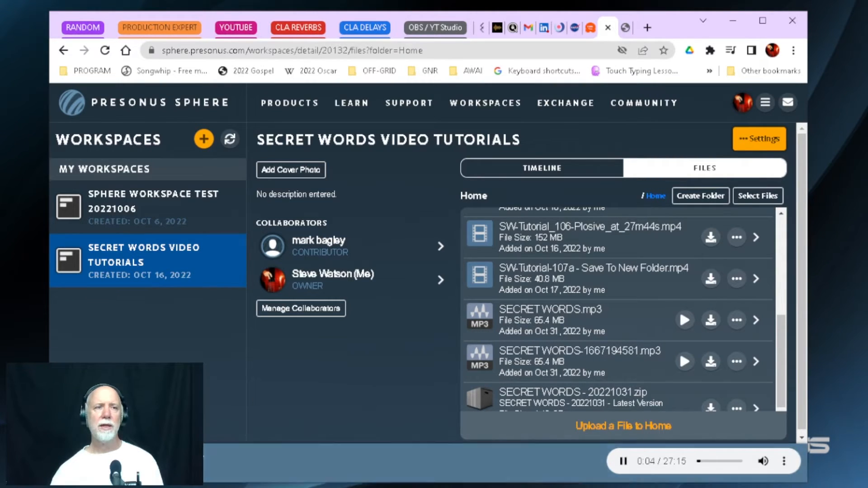
{"action": "left_click", "coordinate": [623, 461]}
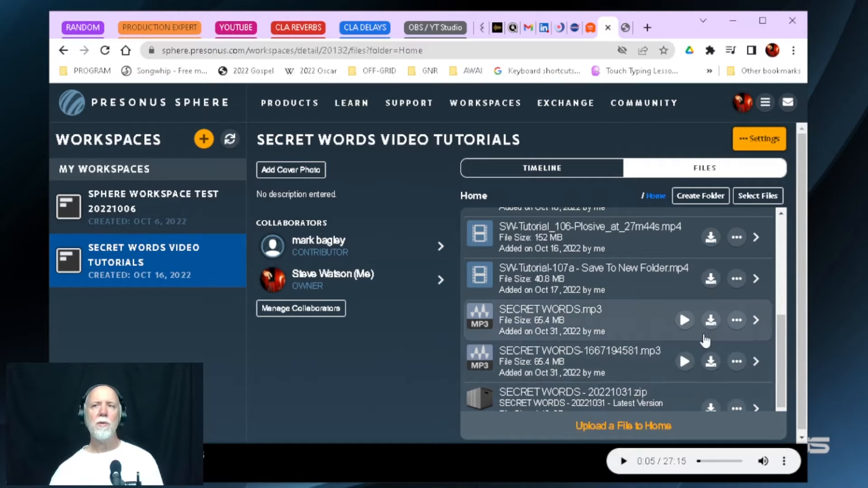
Step: Open the waveform page of SECRET WORDS.mp3 and look through its file details and waveform comments
{"action": "left_click", "coordinate": [622, 321]}
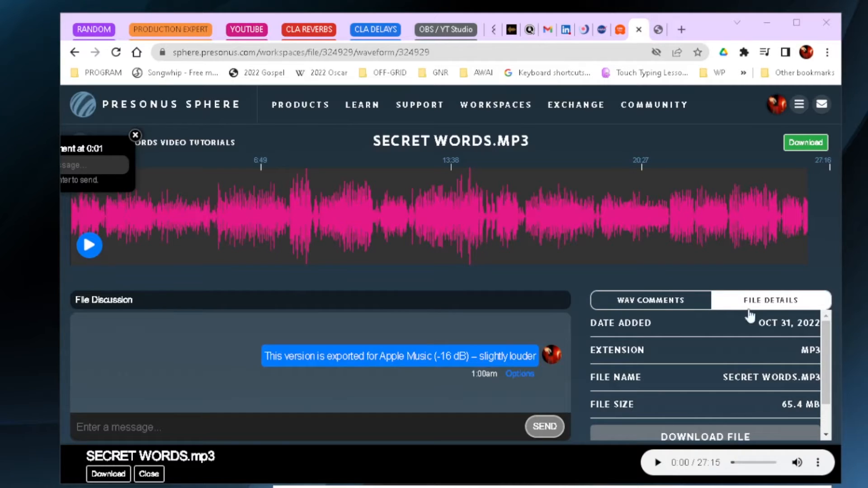
{"action": "left_click", "coordinate": [656, 306]}
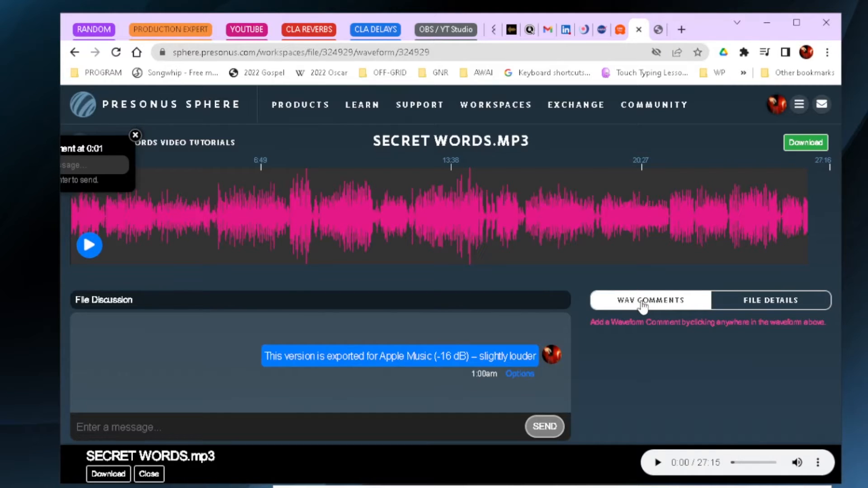
{"action": "left_click", "coordinate": [754, 303]}
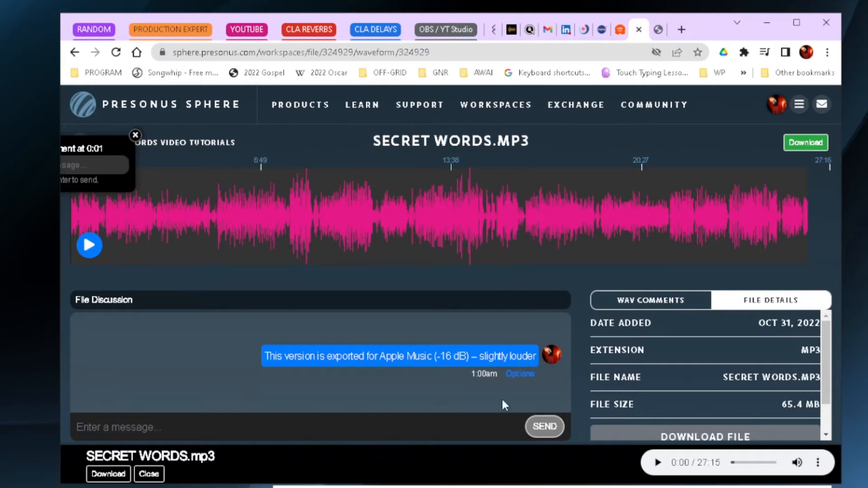
{"action": "left_click", "coordinate": [663, 304]}
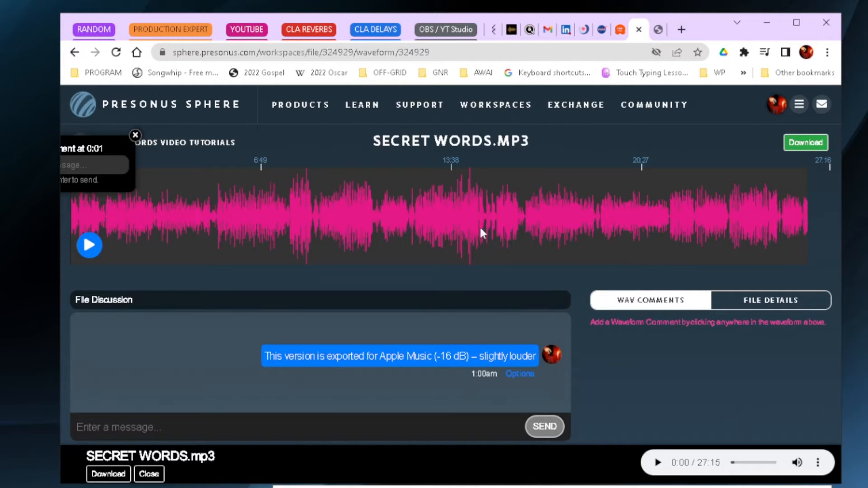
Step: Briefly play and pause the track with the audio player and on the waveform, dismissing the comment box at 0:01
{"action": "left_click", "coordinate": [658, 463]}
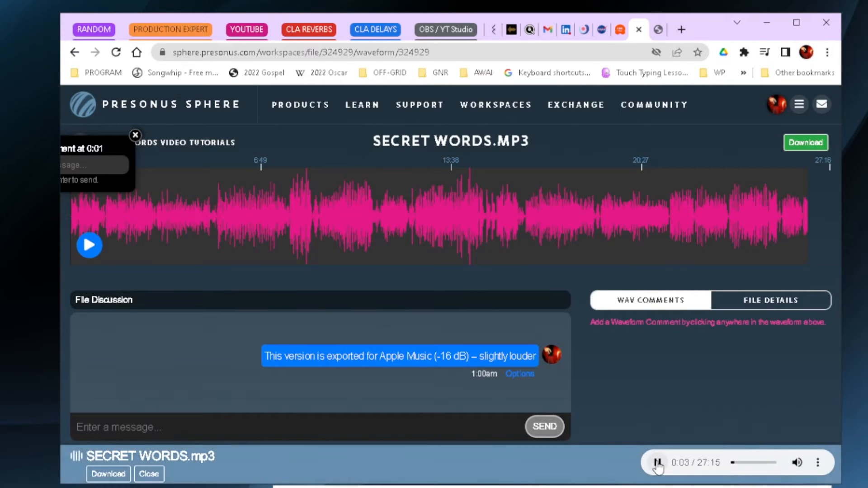
{"action": "left_click", "coordinate": [658, 463]}
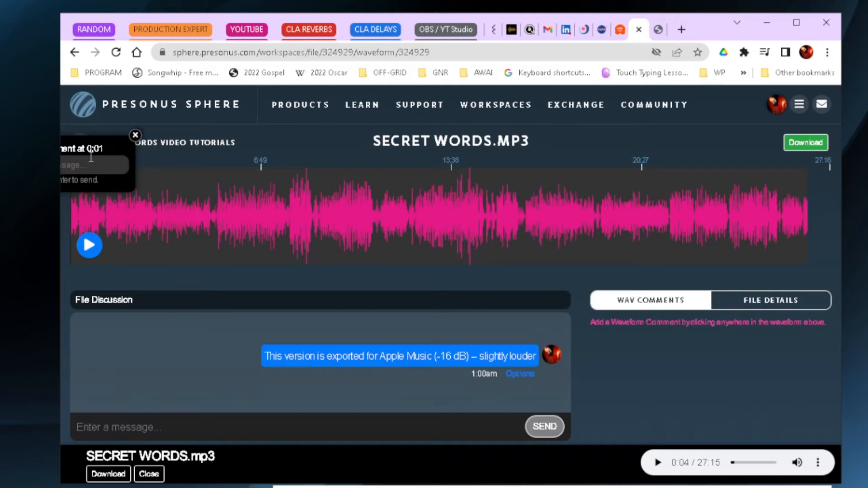
{"action": "left_click", "coordinate": [135, 135]}
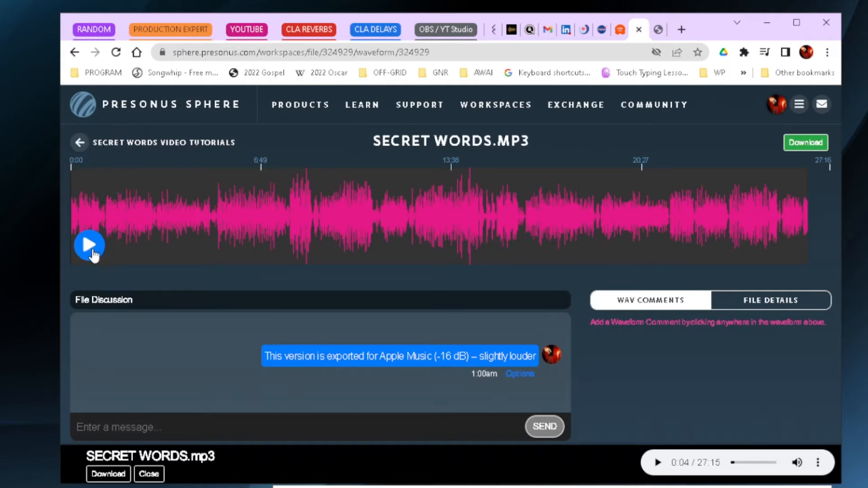
{"action": "left_click", "coordinate": [89, 246]}
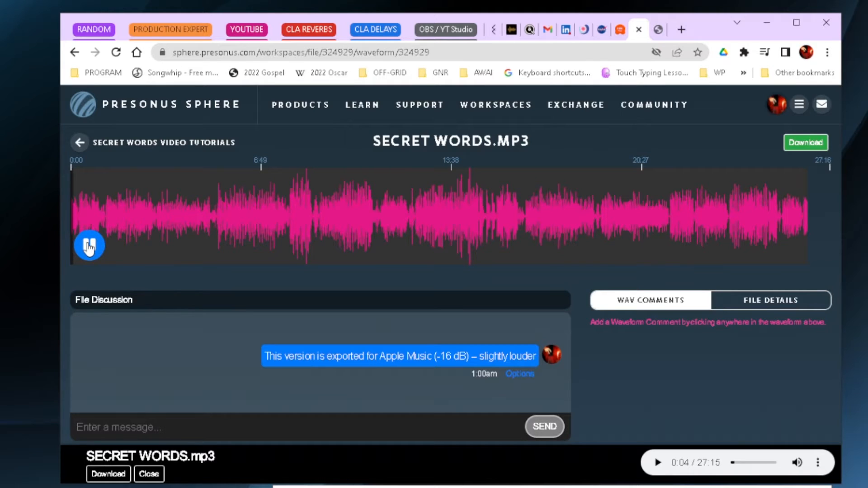
{"action": "left_click", "coordinate": [88, 245]}
Step: Add the waveform comment "nice transition" at 1:16, playing a moment of the track to reach that spot
{"action": "left_click", "coordinate": [103, 213]}
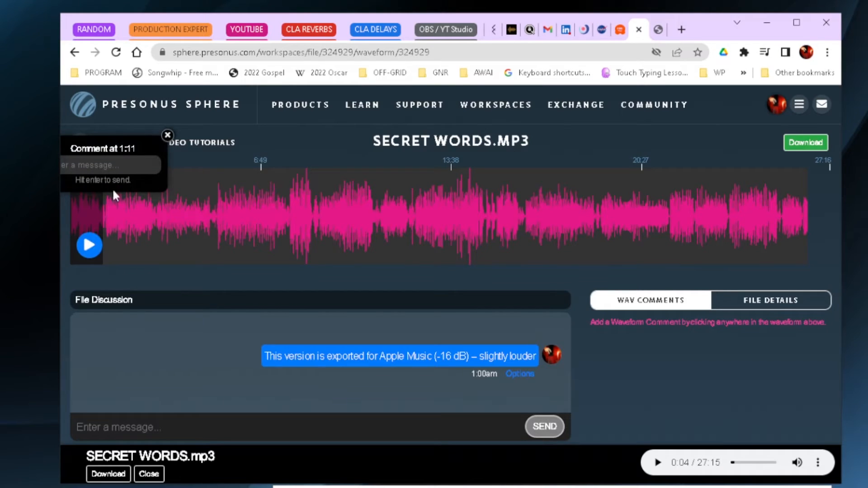
{"action": "left_click", "coordinate": [90, 246]}
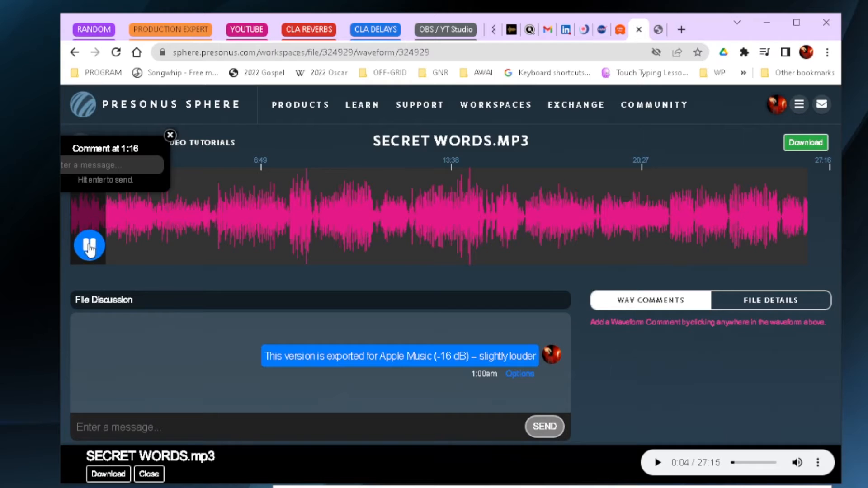
{"action": "left_click", "coordinate": [90, 247]}
{"action": "left_click", "coordinate": [103, 166]}
{"action": "type", "text": "Voice t"}
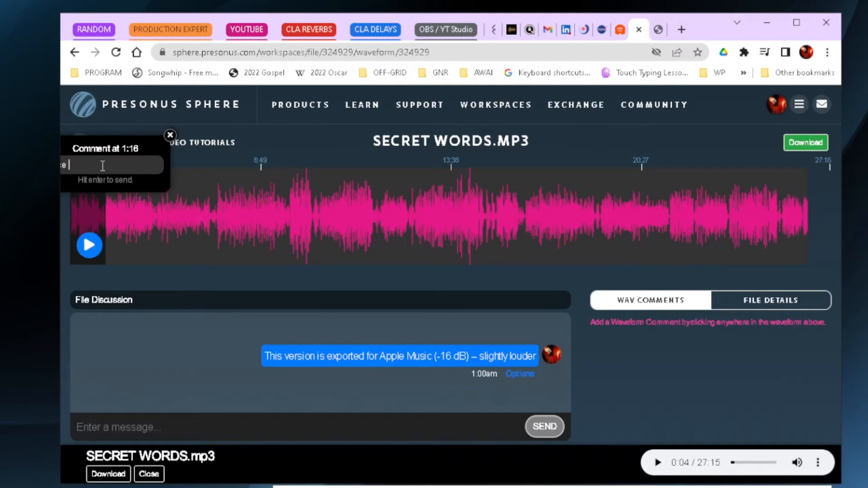
{"action": "type", "text": "ransition"}
{"action": "key", "text": "Return"}
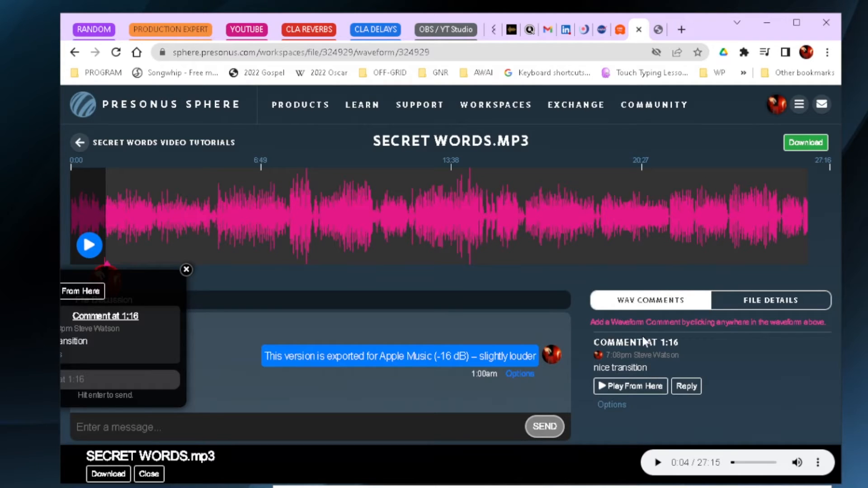
Step: Add the waveform comment "too quiet?" at 5:06 while the track plays, pause playback and dismiss the comment box
{"action": "left_click", "coordinate": [95, 254]}
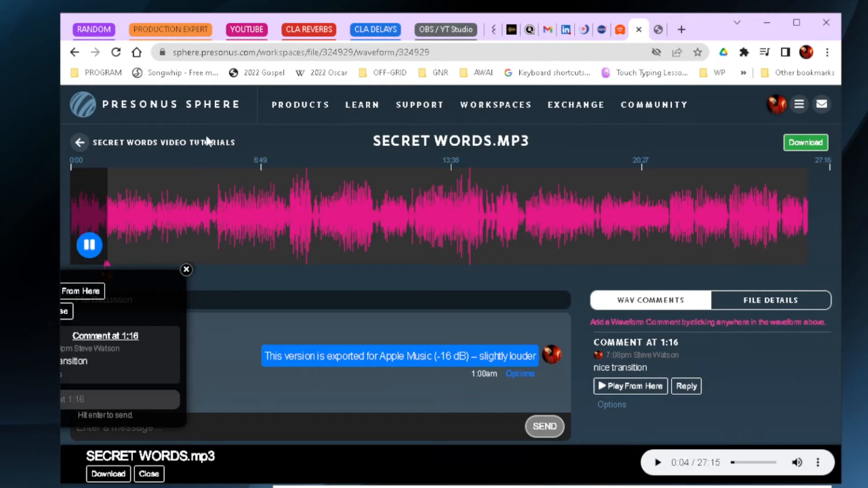
{"action": "left_click", "coordinate": [205, 199]}
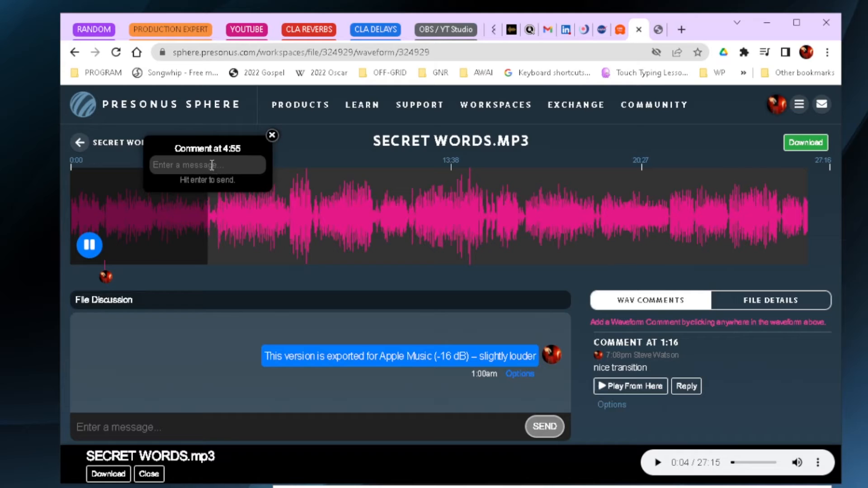
{"action": "type", "text": "t"}
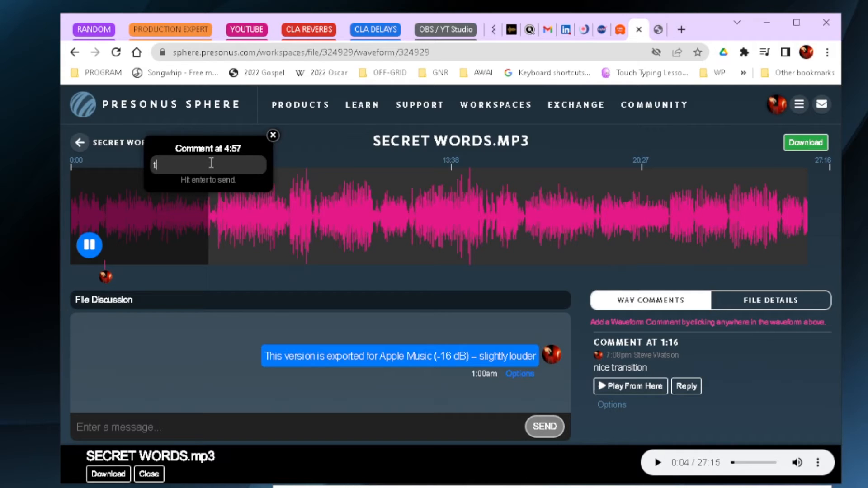
{"action": "type", "text": "oo qu"}
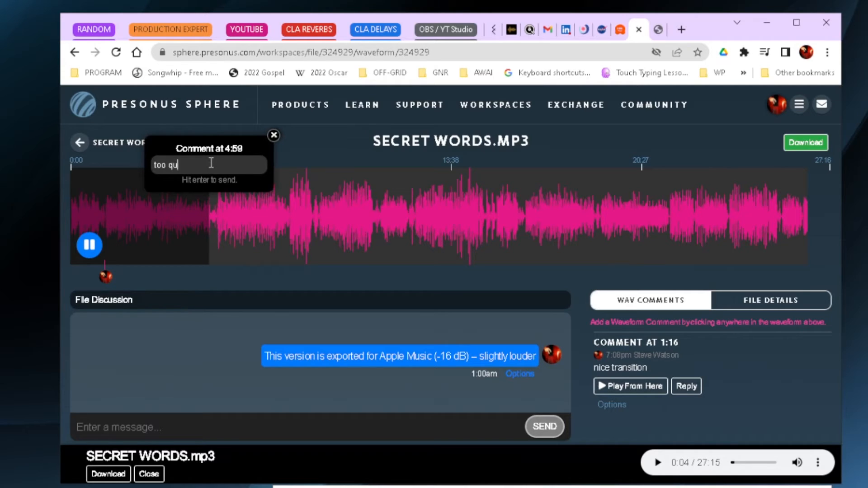
{"action": "type", "text": "irt?"}
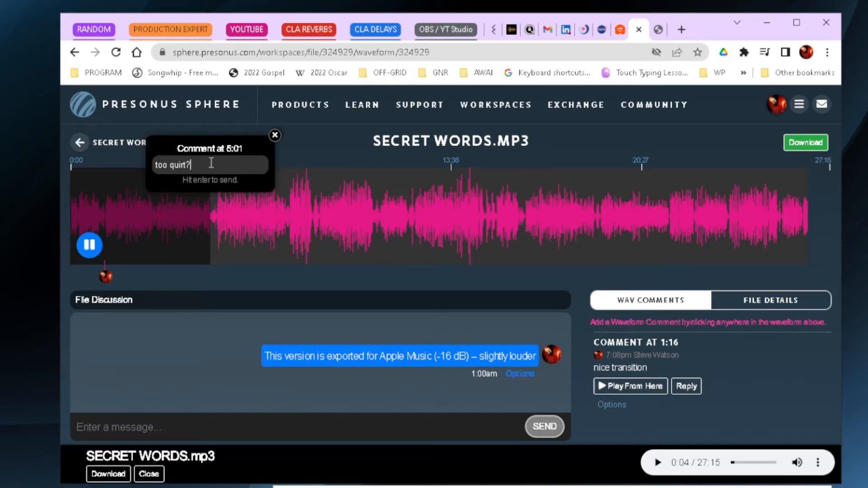
{"action": "left_click", "coordinate": [185, 164]}
{"action": "key", "text": "BackSpace"}
{"action": "type", "text": "e"}
{"action": "key", "text": "Return"}
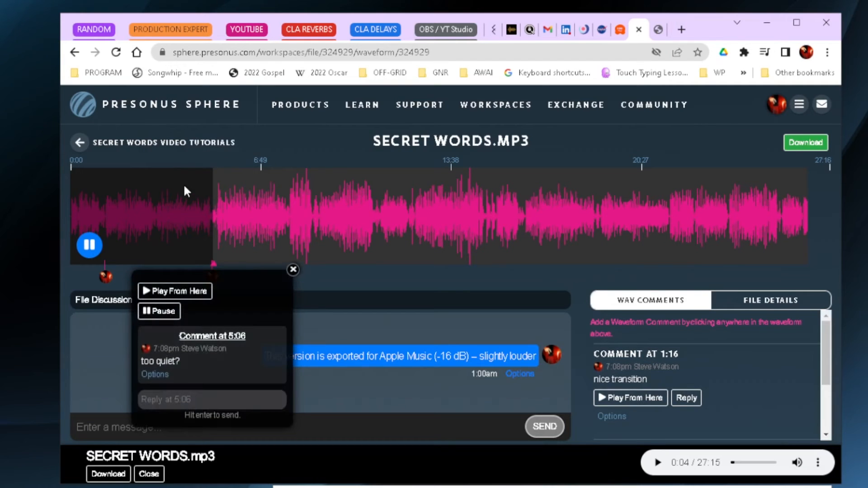
{"action": "left_click", "coordinate": [85, 247]}
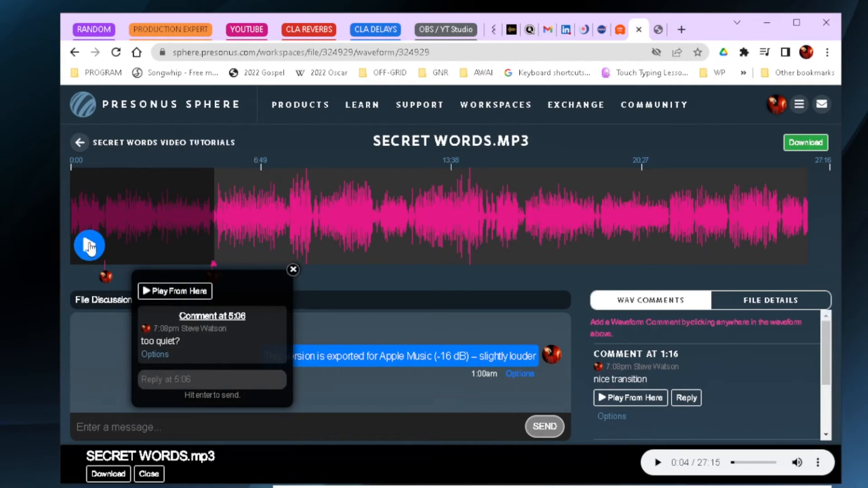
{"action": "left_click", "coordinate": [293, 270]}
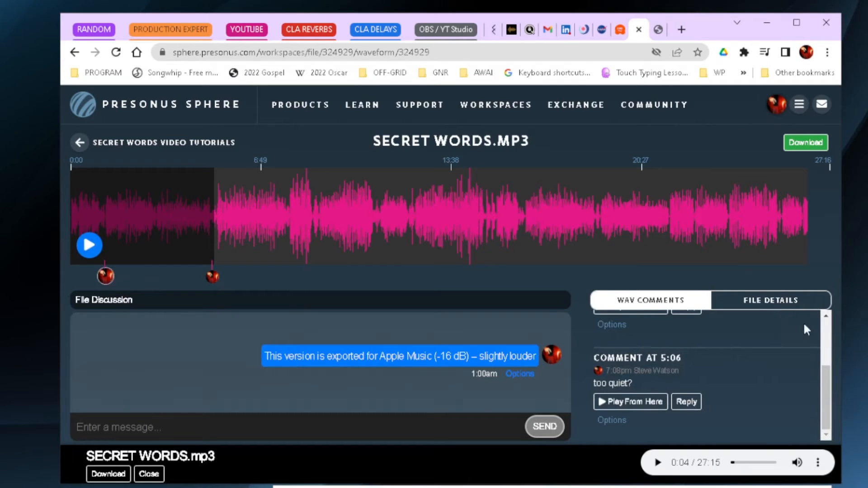
Step: Play the track from the 1:16 comment and from the 5:06 comment, pausing after each
{"action": "mouse_move", "coordinate": [829, 395]}
{"action": "left_mouse_down"}
{"action": "mouse_move", "coordinate": [829, 355]}
{"action": "mouse_move", "coordinate": [822, 402]}
{"action": "mouse_move", "coordinate": [825, 358]}
{"action": "left_mouse_up"}
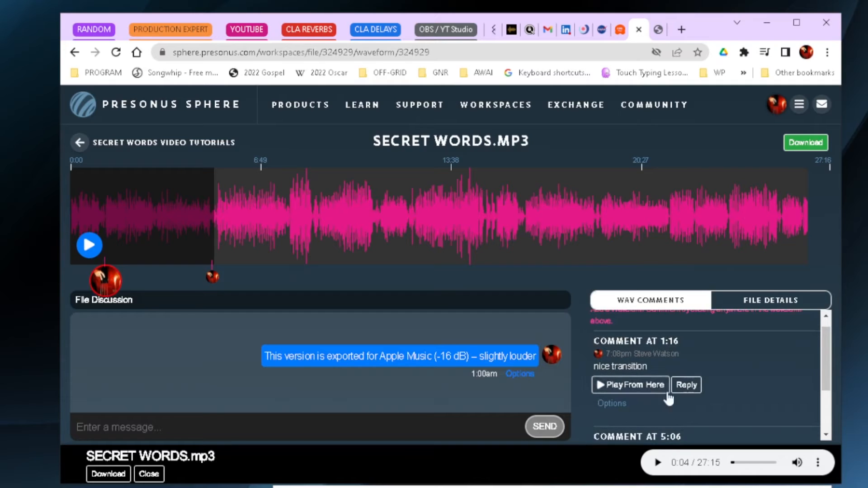
{"action": "left_click", "coordinate": [643, 388]}
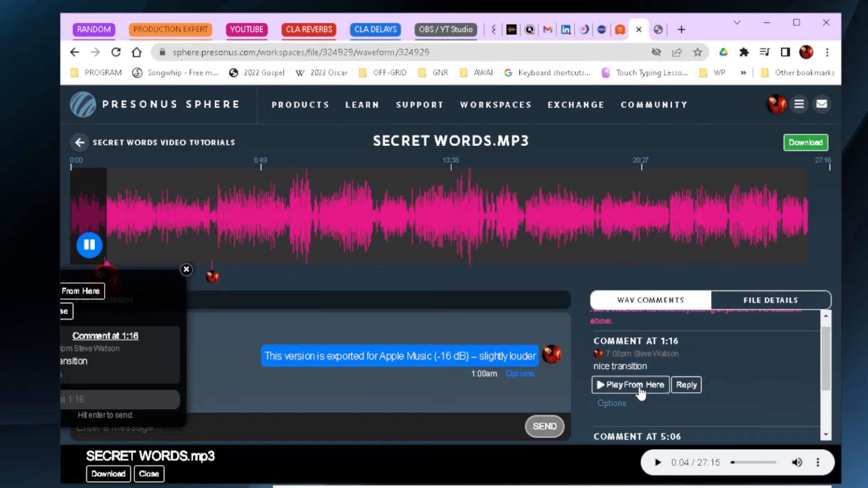
{"action": "key", "text": "space"}
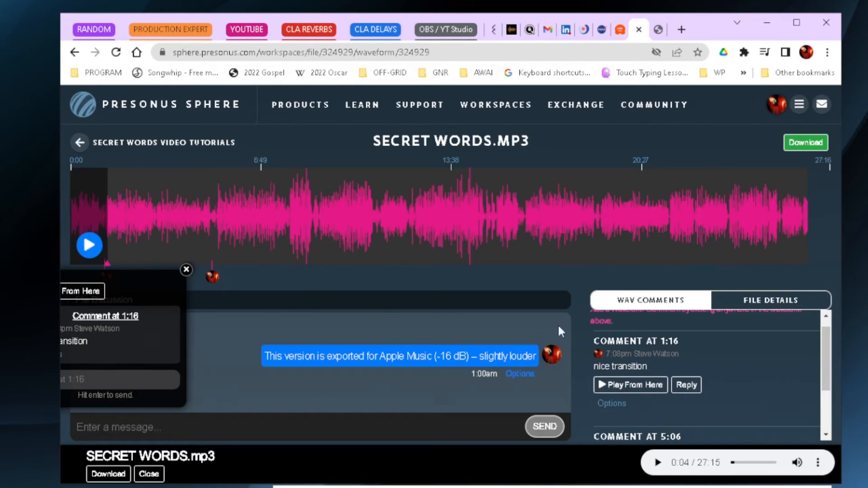
{"action": "left_click_drag", "start_coordinate": [825, 345], "coordinate": [819, 383]}
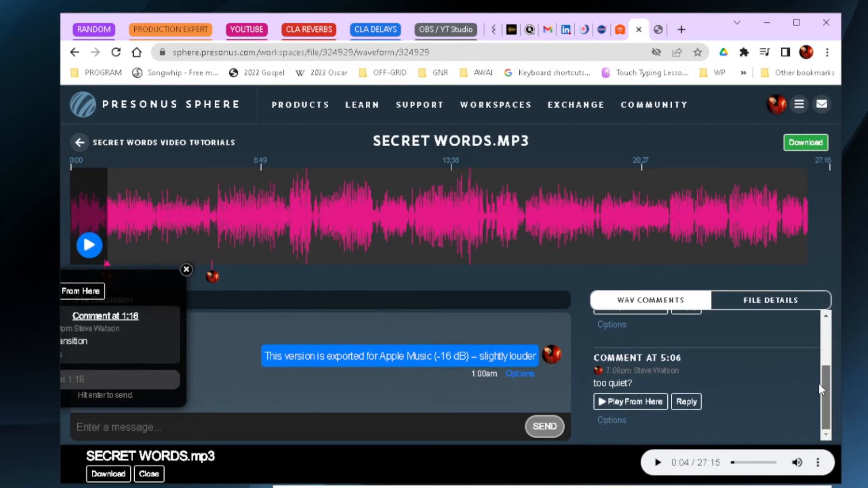
{"action": "left_click", "coordinate": [600, 403]}
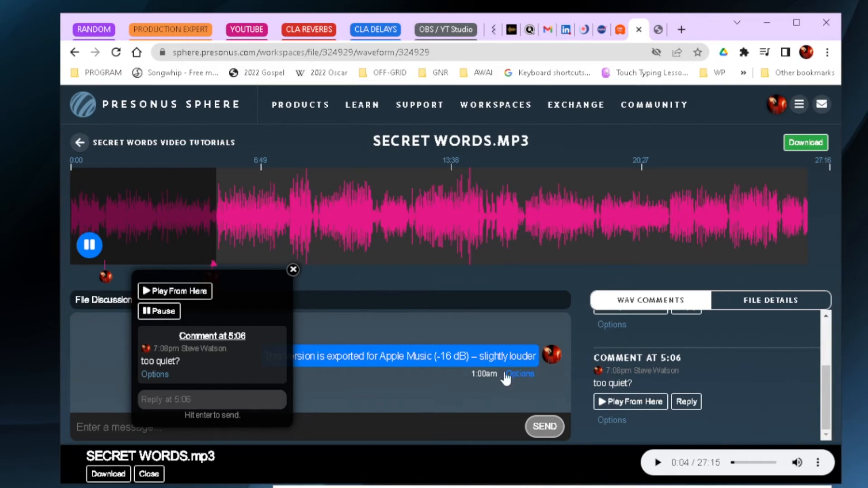
{"action": "left_click", "coordinate": [159, 311]}
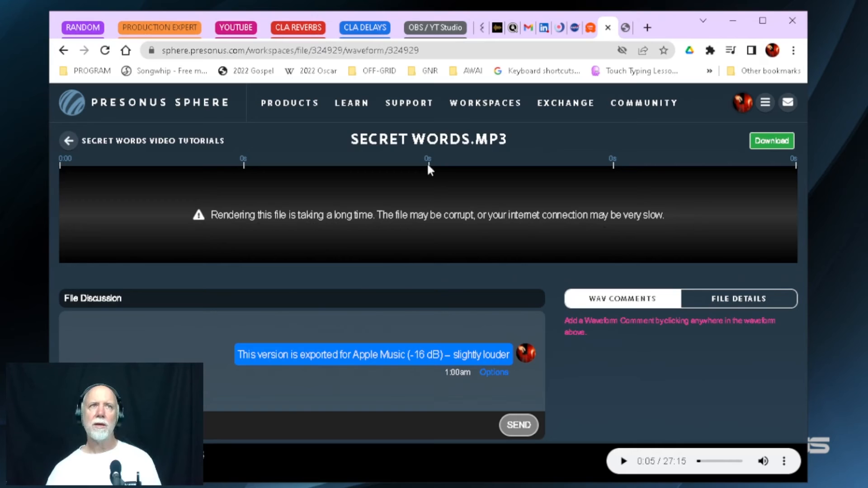
Step: Return to the SECRET WORDS VIDEO TUTORIALS workspace files and start downloading "SECRET WORDS - 20221031.zip"
{"action": "left_click", "coordinate": [68, 142]}
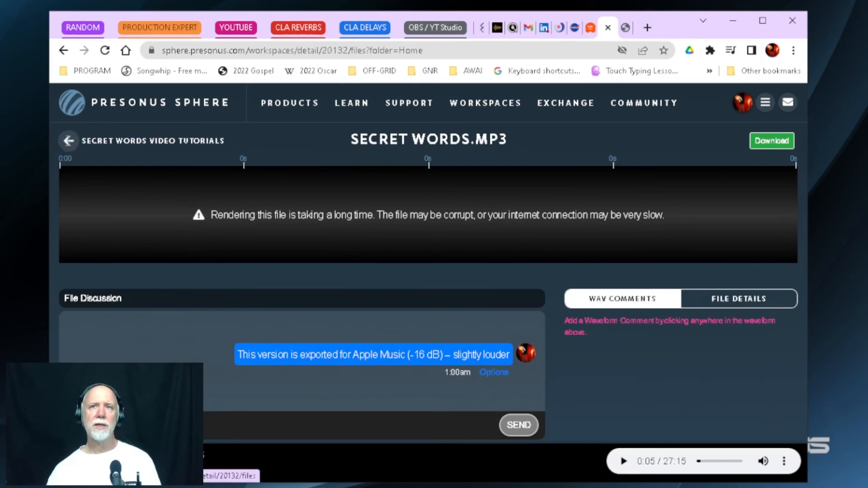
{"action": "scroll", "coordinate": [782, 294], "scroll_direction": "down", "scroll_amount": 2}
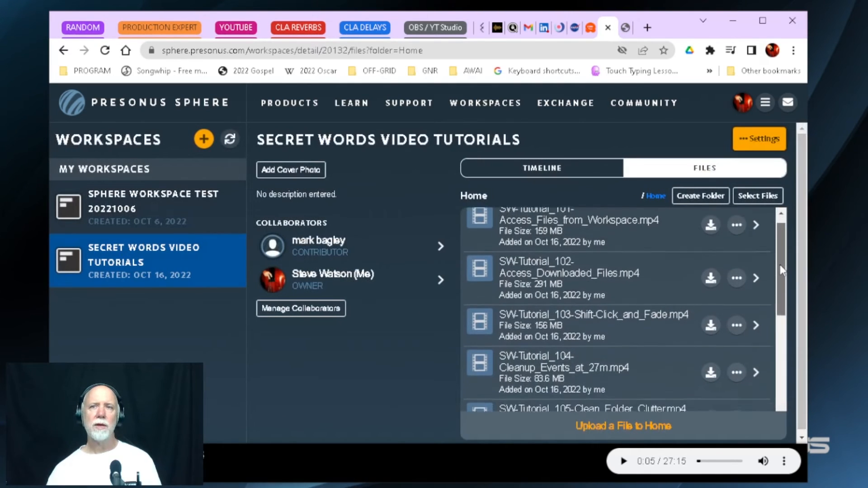
{"action": "scroll", "coordinate": [780, 293], "scroll_direction": "down", "scroll_amount": 5}
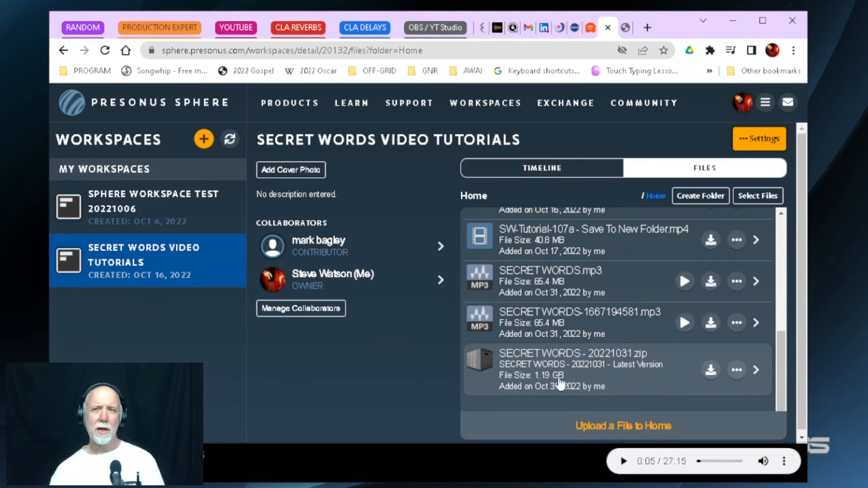
{"action": "left_click", "coordinate": [710, 374]}
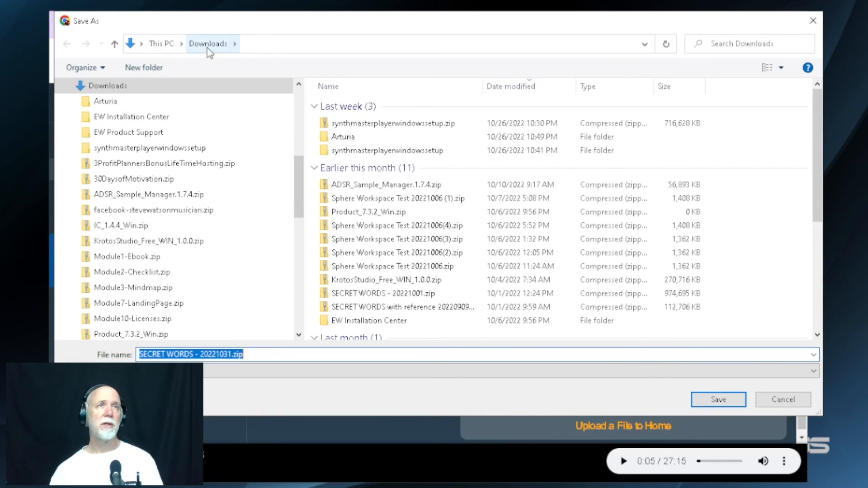
Step: Browse OneDrive - Personal and This PC for a save location, and open the WORKSPACES folder on the Desktop for the zip
{"action": "scroll", "coordinate": [300, 168], "scroll_direction": "up", "scroll_amount": 4}
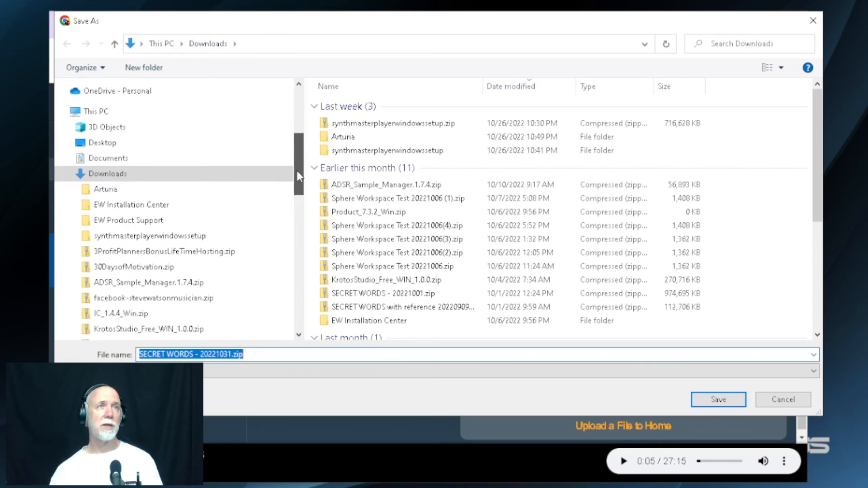
{"action": "scroll", "coordinate": [302, 161], "scroll_direction": "up", "scroll_amount": 2}
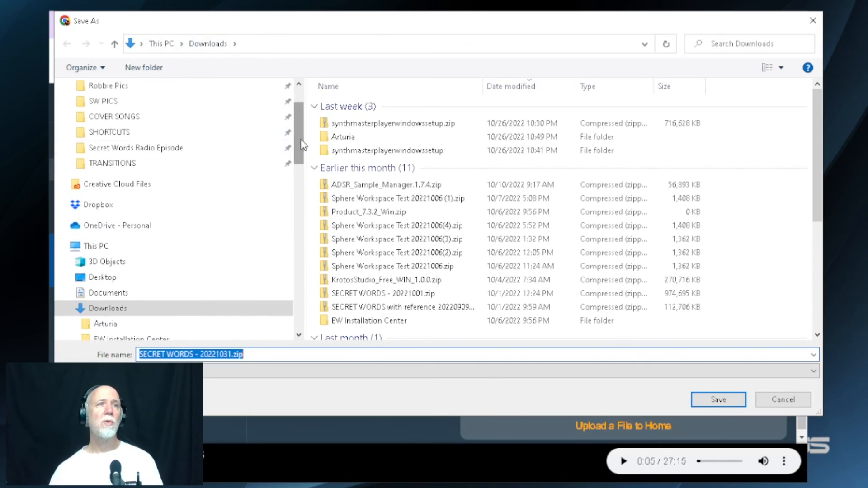
{"action": "left_click", "coordinate": [91, 227]}
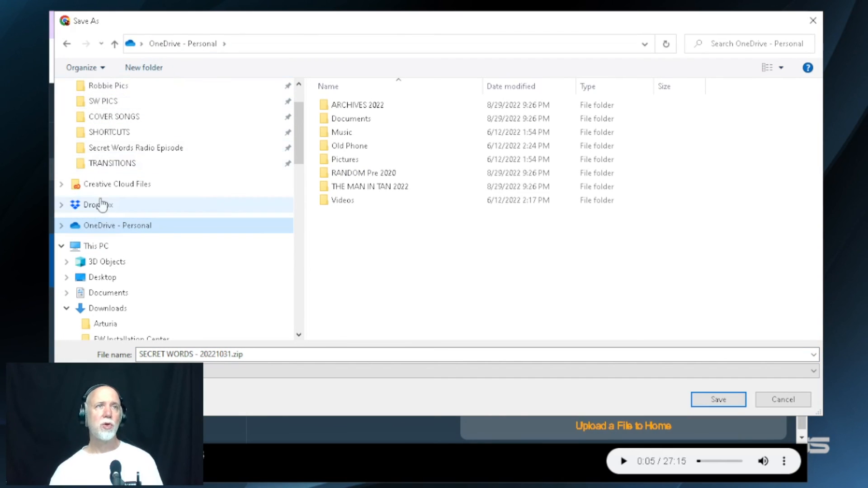
{"action": "left_click", "coordinate": [86, 246]}
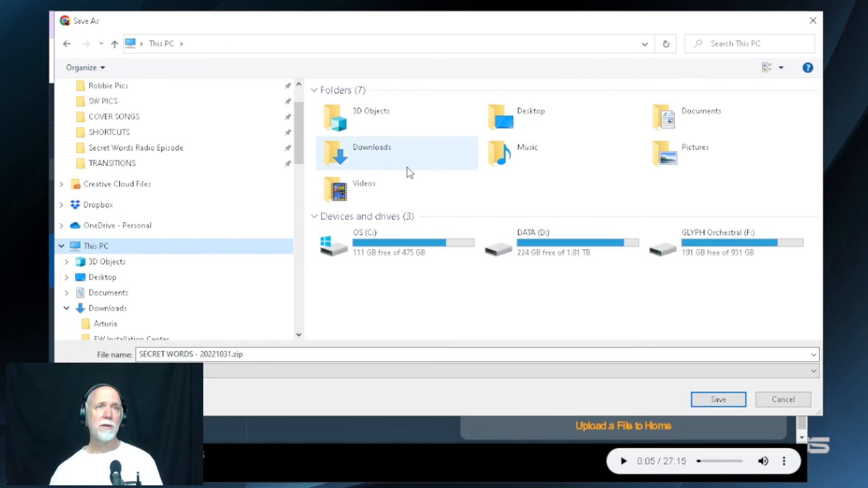
{"action": "left_click", "coordinate": [186, 280]}
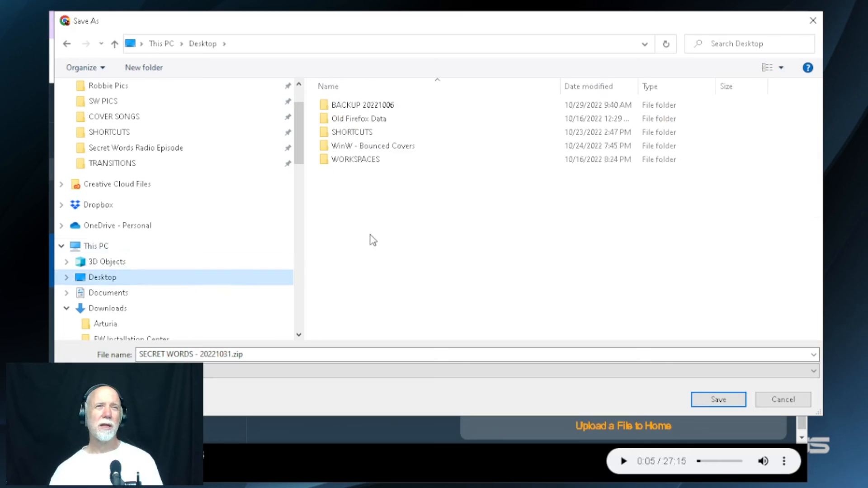
{"action": "left_click", "coordinate": [379, 166]}
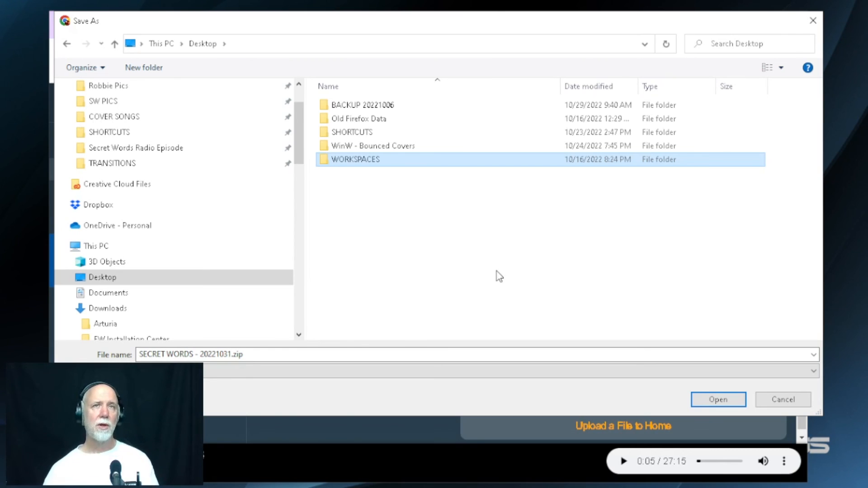
{"action": "left_click", "coordinate": [719, 400]}
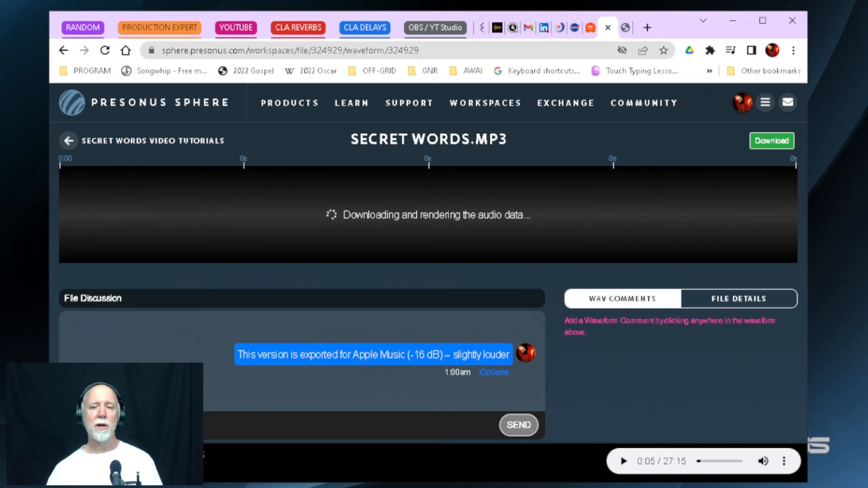